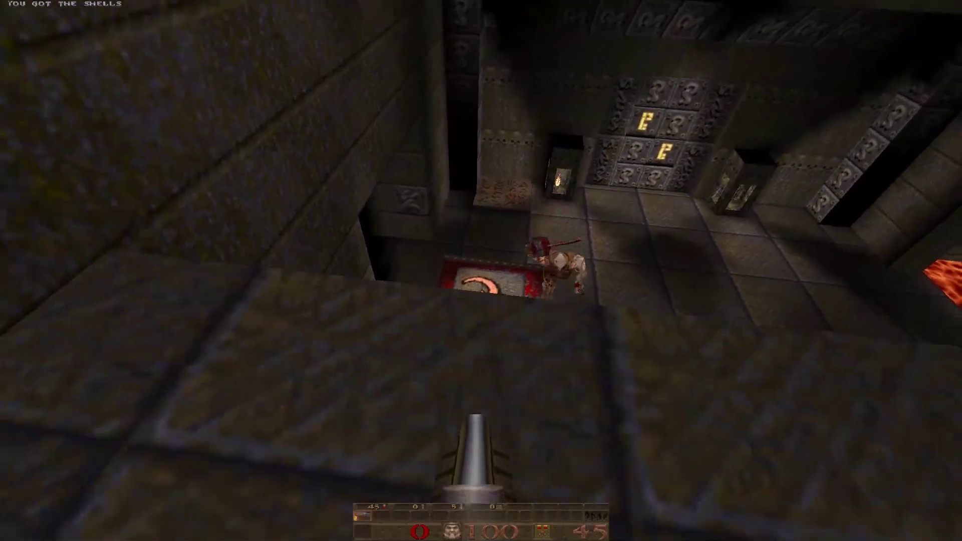
Drop into the pit, shoot the chainsaw ogre until it dies, then grab the nearby shells.
{"action": "key", "text": "w"}
{"action": "key", "text": "w"}
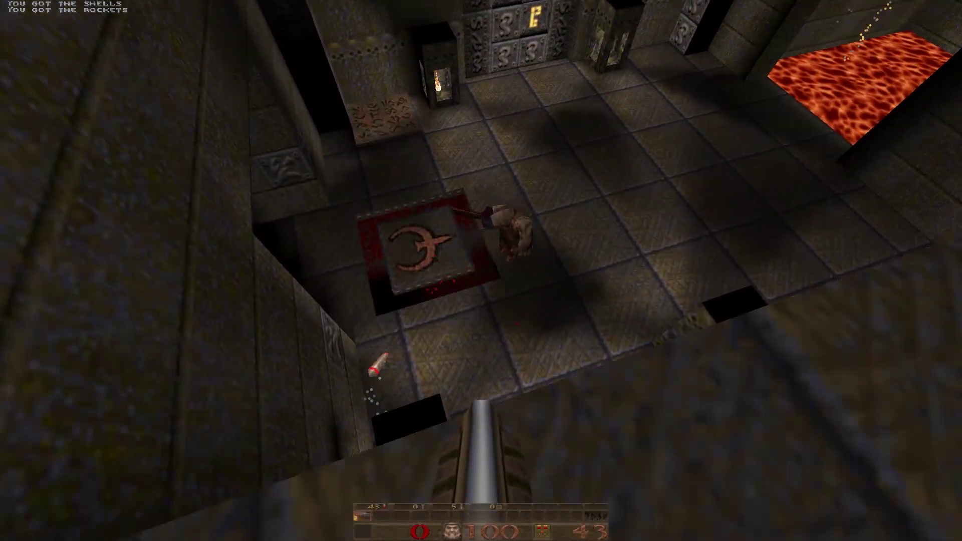
{"action": "key", "text": "ctrl"}
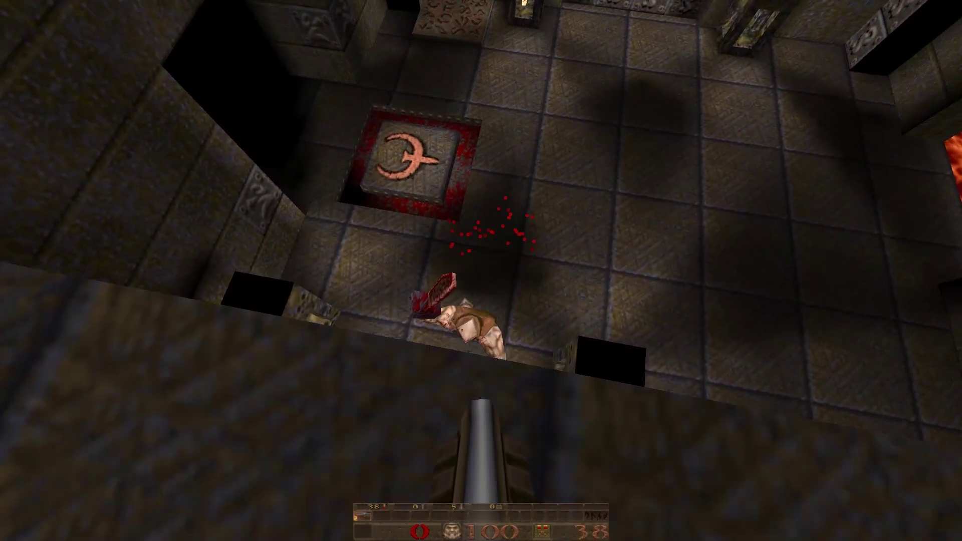
{"action": "key", "text": "w"}
{"action": "key", "text": "ctrl"}
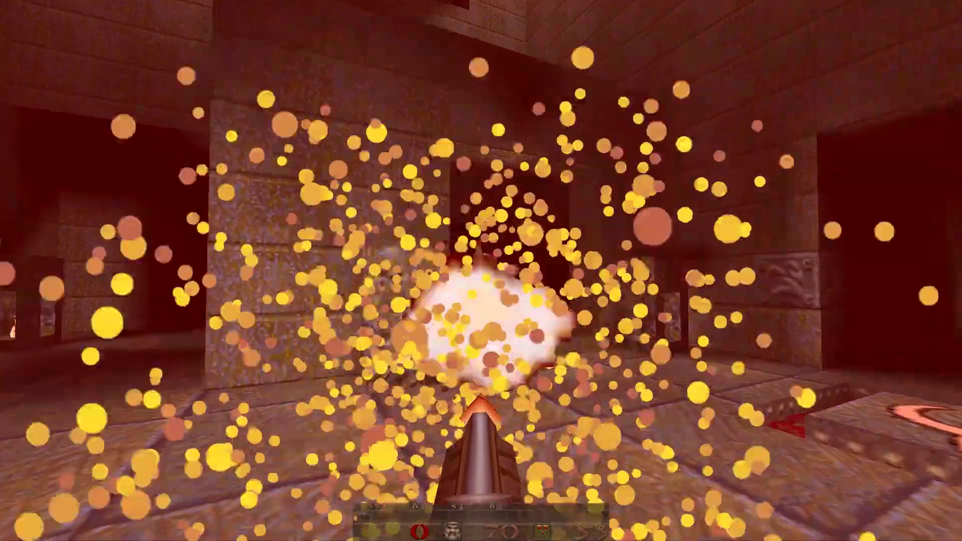
{"action": "key", "text": "ctrl"}
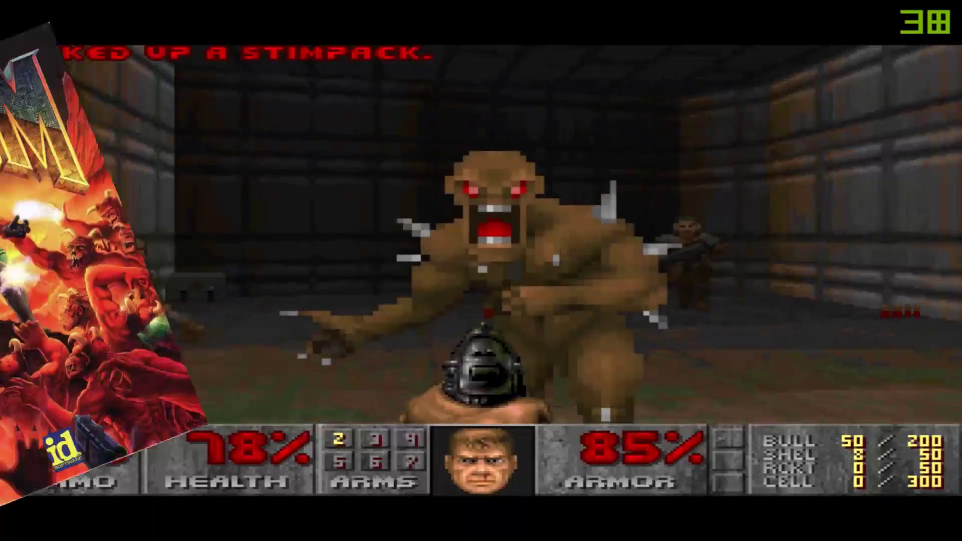
{"action": "key", "text": "w"}
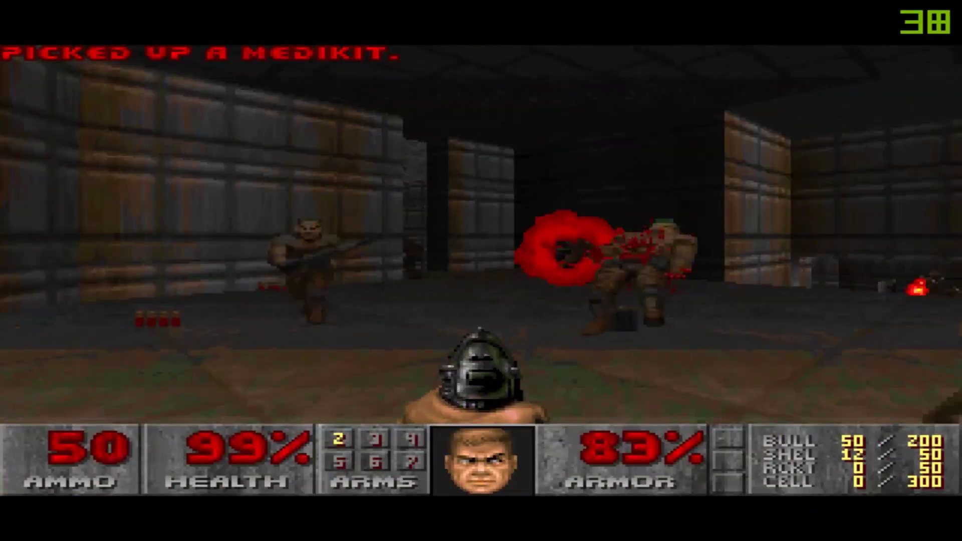
{"action": "key", "text": "w"}
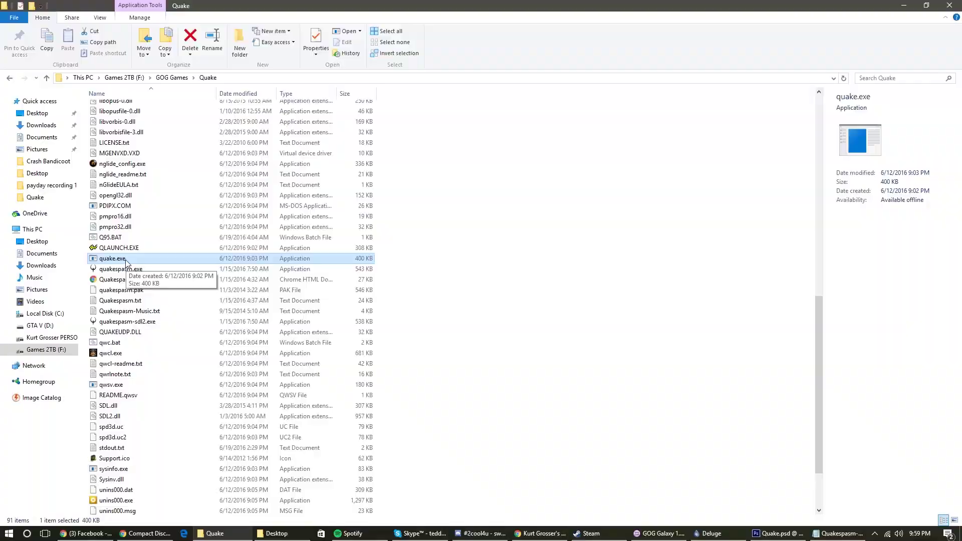
Launch quake.exe and dismiss the music-disabled startup message so The Necropolis demo plays.
{"action": "double_click", "coordinate": [125, 259]}
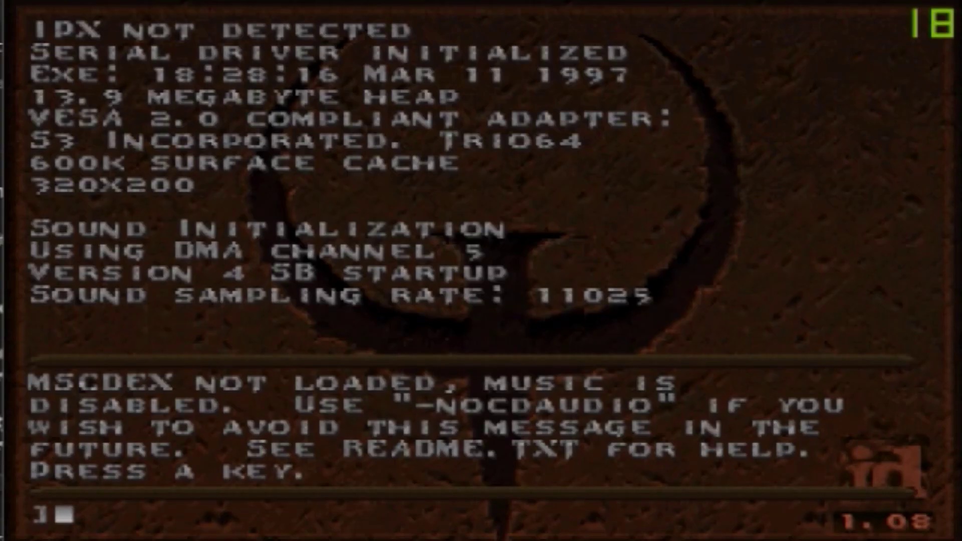
{"action": "key", "text": "Return"}
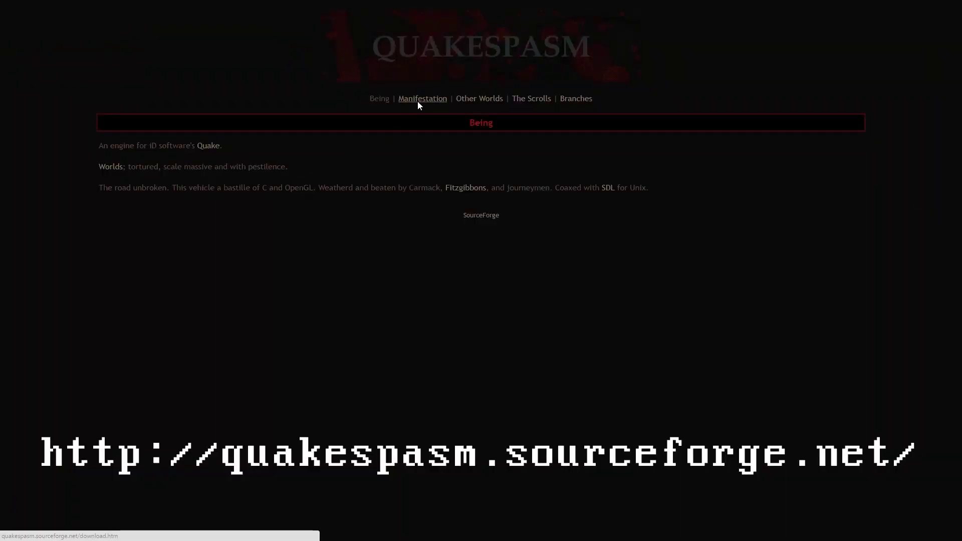
Go to the Manifestation page of the Quakespasm website.
{"action": "left_click", "coordinate": [416, 101]}
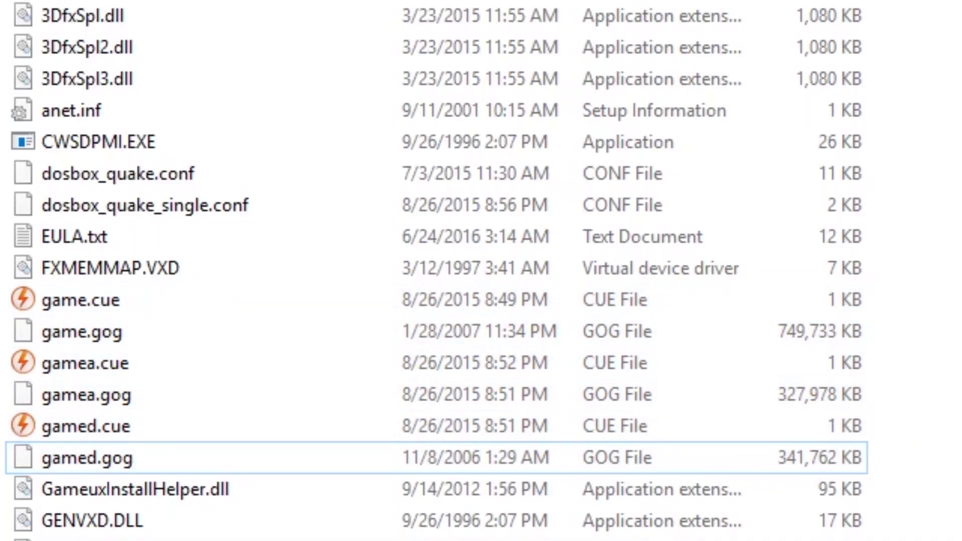
Mount the game.cue CD image from the Quake folder and bring up the ripping options.
{"action": "double_click", "coordinate": [99, 302]}
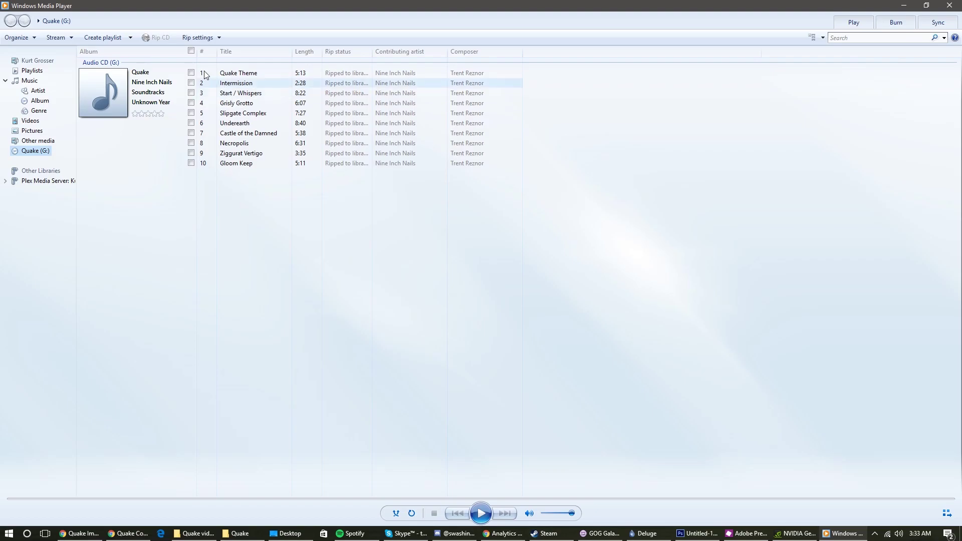
{"action": "left_click", "coordinate": [198, 38]}
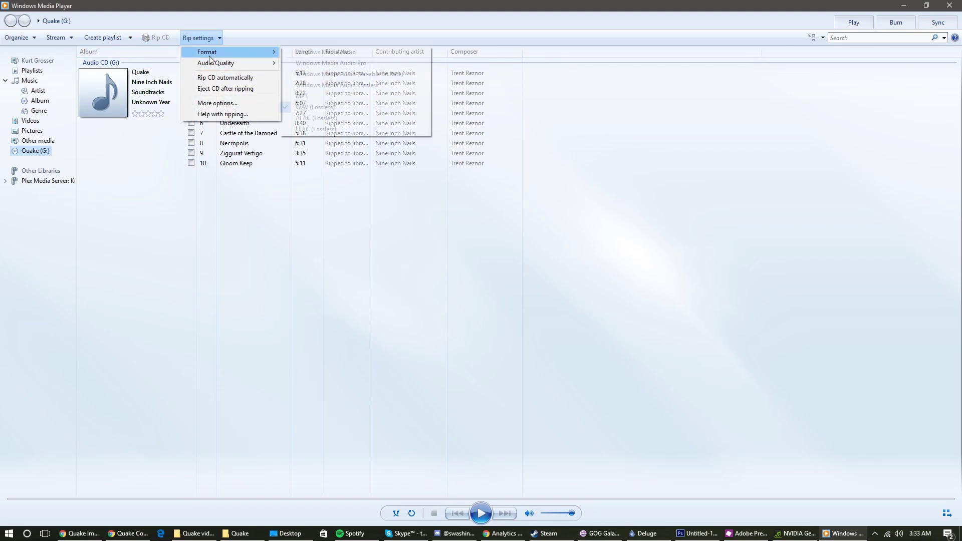
Set a lossless rip format, select all ten tracks, and rip the Quake CD.
{"action": "mouse_move", "coordinate": [210, 51]}
{"action": "left_click", "coordinate": [303, 102]}
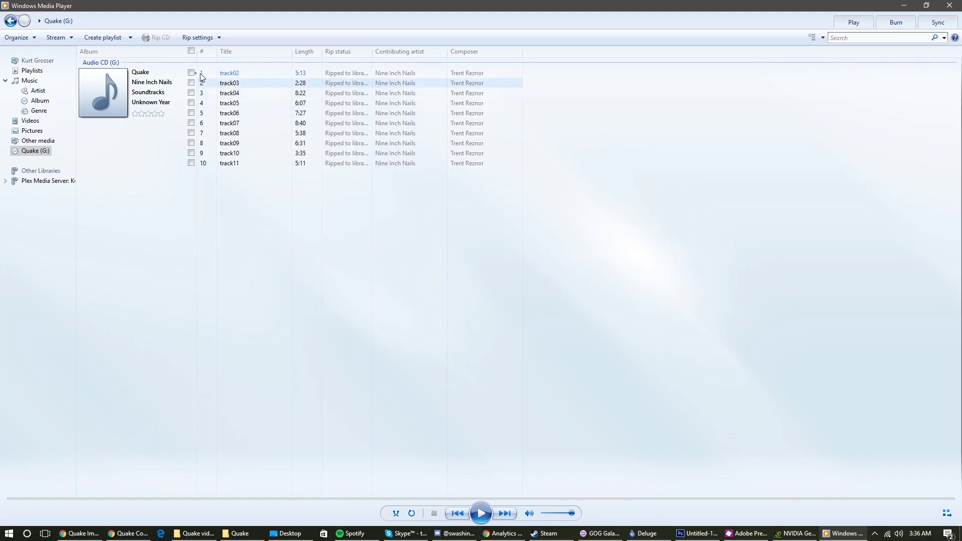
{"action": "left_click", "coordinate": [191, 50]}
{"action": "left_click", "coordinate": [159, 37]}
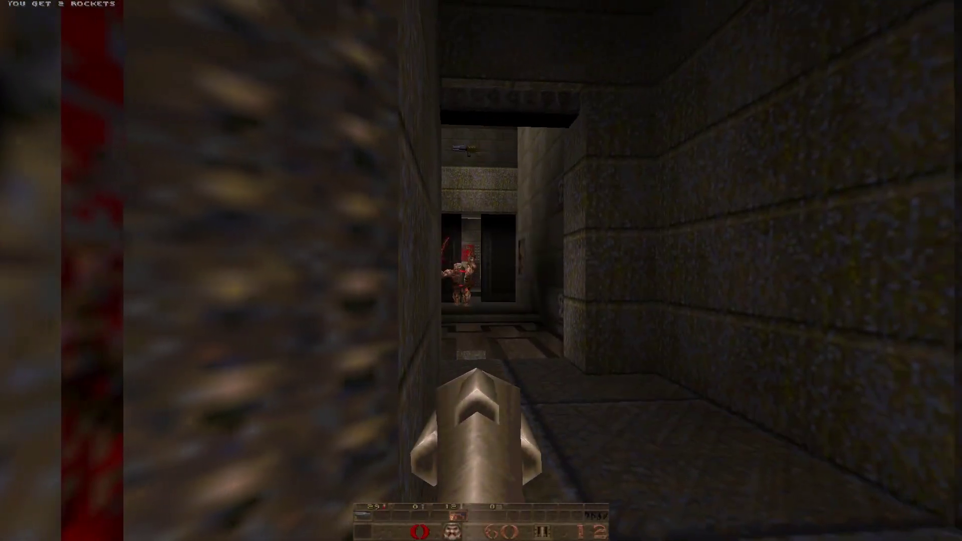
Rocket the corridor enemy and collect the 150 armor at the red Quake emblem.
{"action": "left_click", "coordinate": [481, 271]}
{"action": "left_click", "coordinate": [481, 270]}
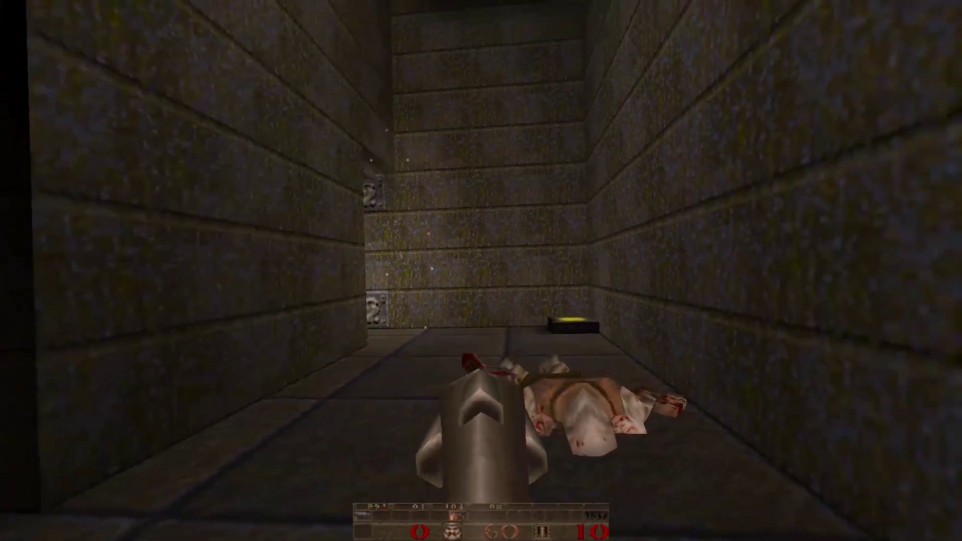
{"action": "key", "text": "w"}
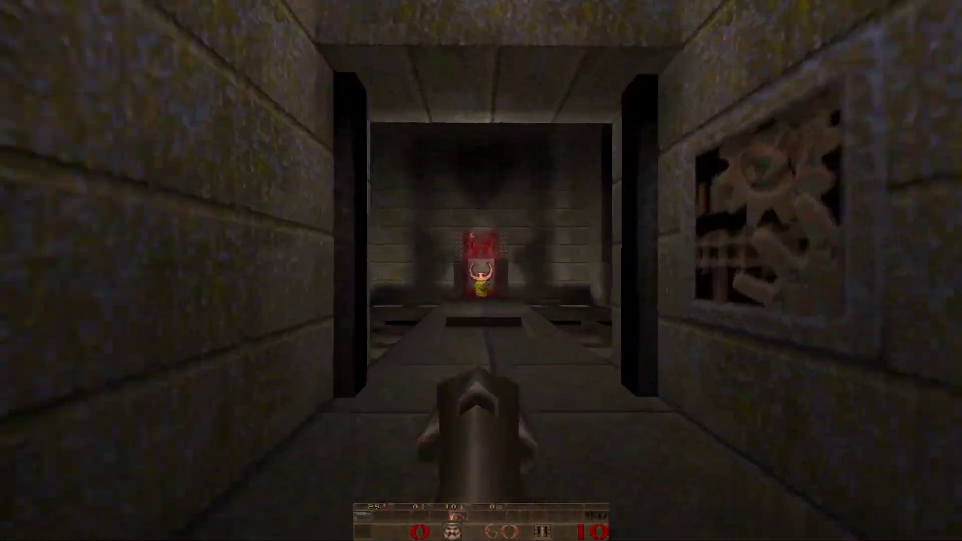
{"action": "key", "text": "w"}
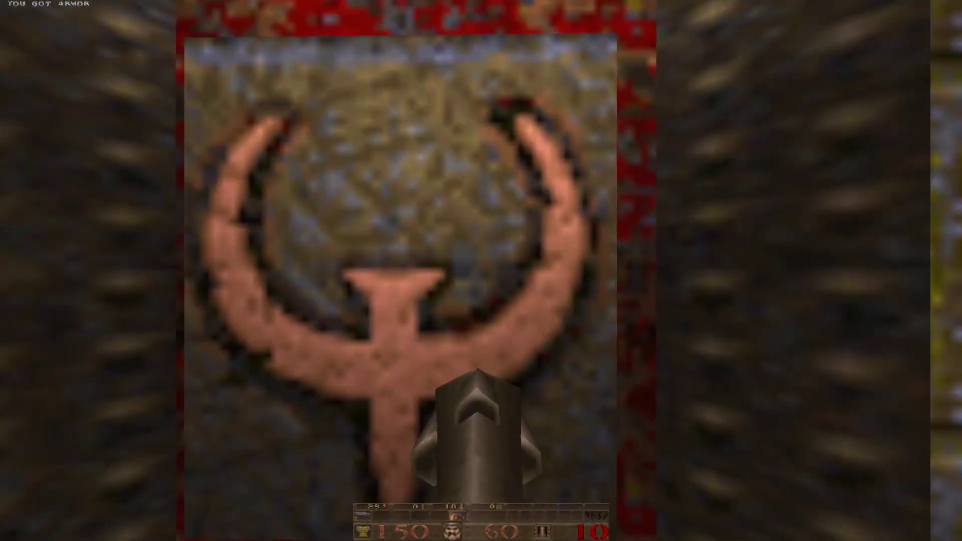
{"action": "key", "text": "w"}
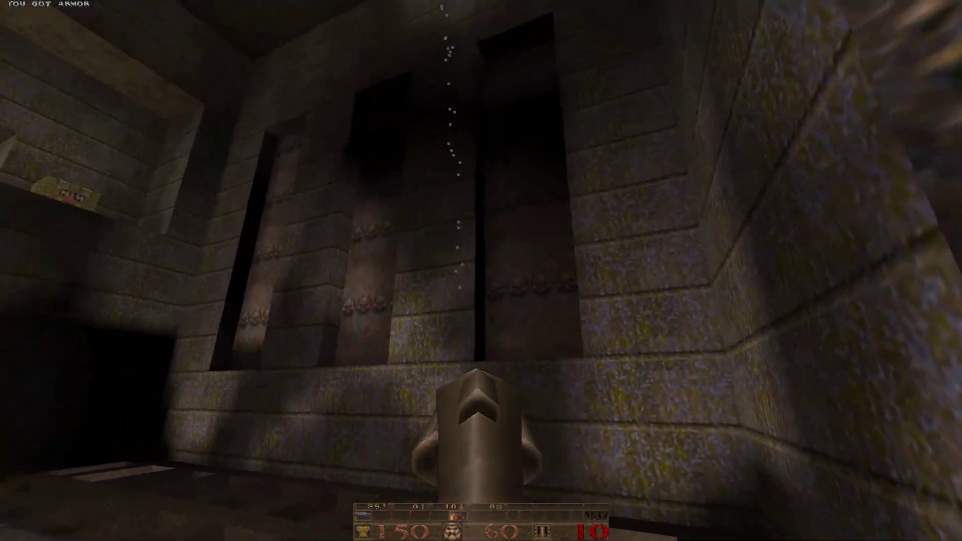
Get the SoX download files and drag the extracted SoX files into the Quake CD folder.
{"action": "key", "text": "w"}
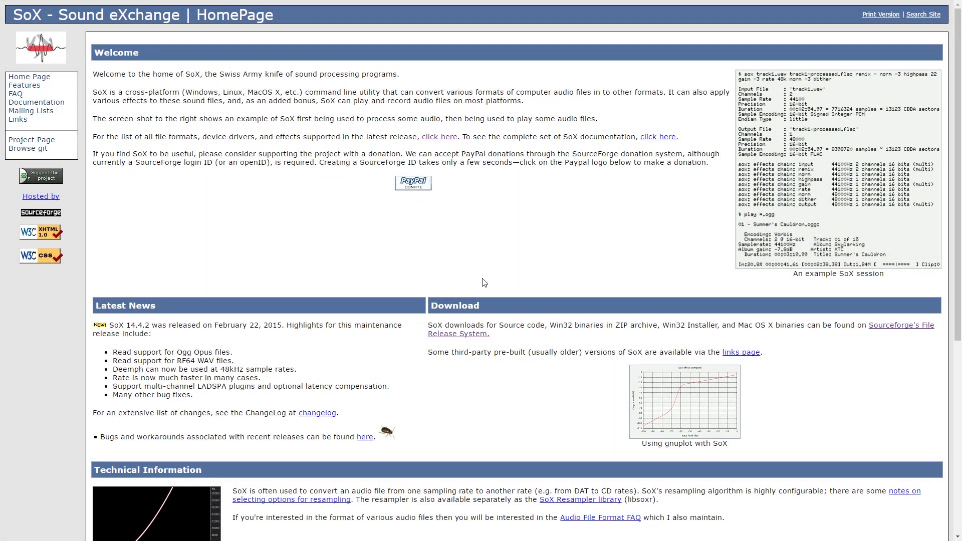
{"action": "left_click", "coordinate": [457, 334]}
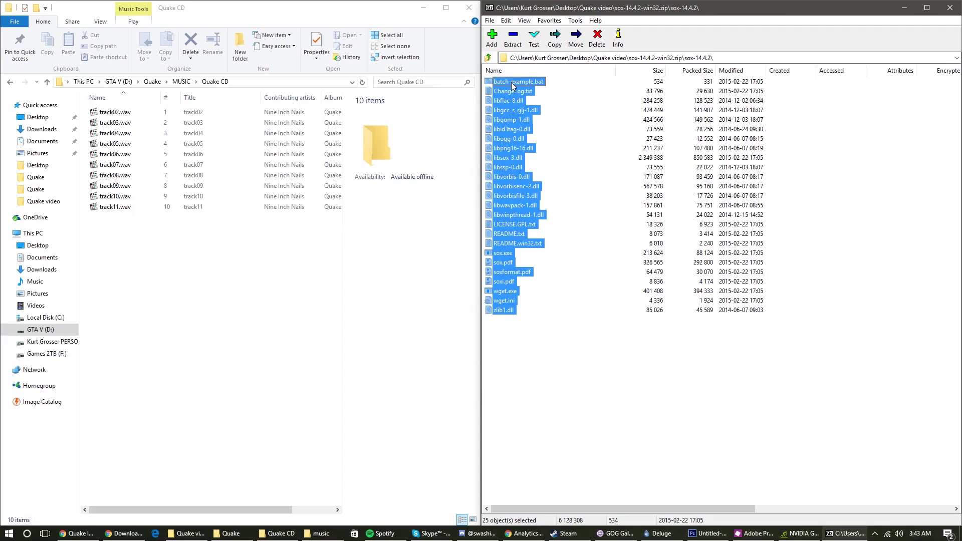
{"action": "left_click_drag", "start_coordinate": [256, 245], "coordinate": [142, 305]}
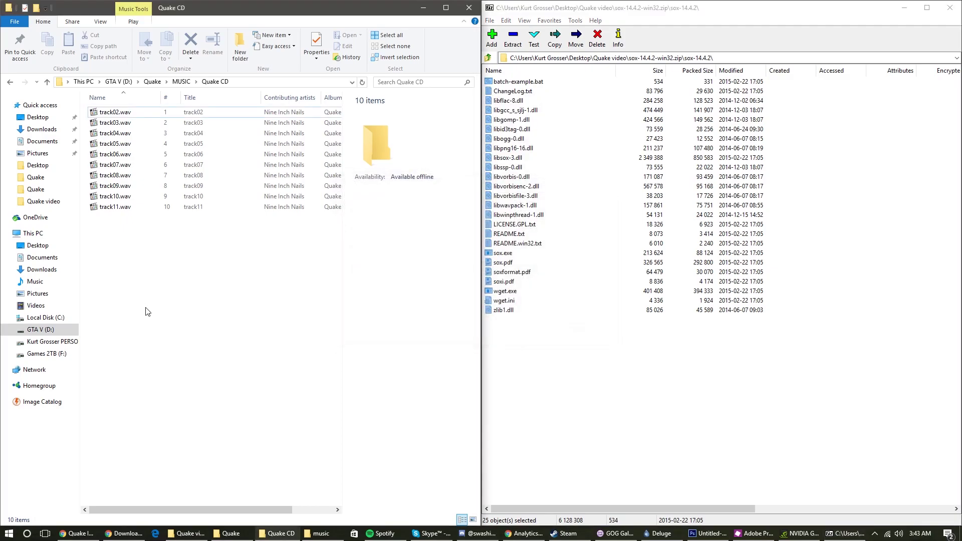
Create a new empty text document in Quake CD named deemph.bat.
{"action": "left_click", "coordinate": [120, 499]}
{"action": "right_click", "coordinate": [120, 498]}
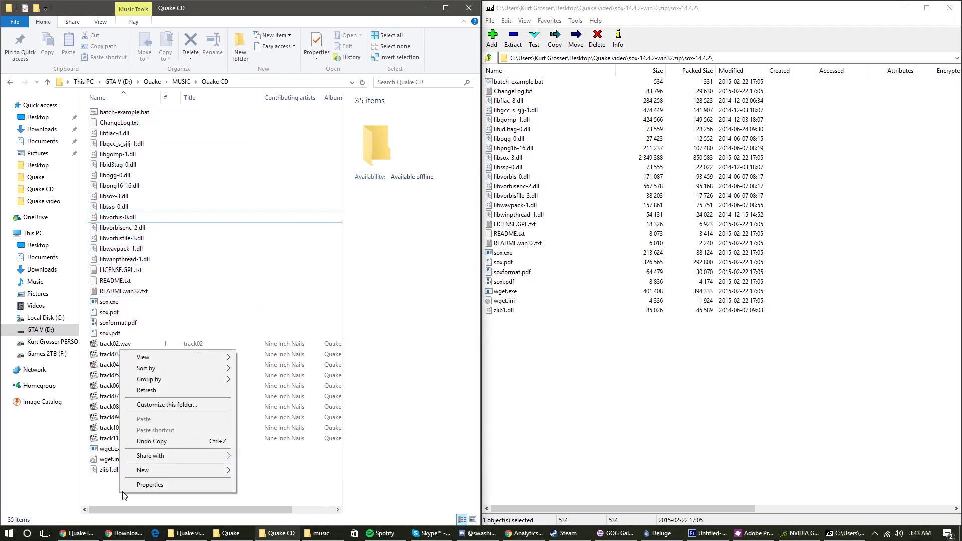
{"action": "left_click", "coordinate": [262, 532]}
{"action": "type", "text": "deemph.bat"}
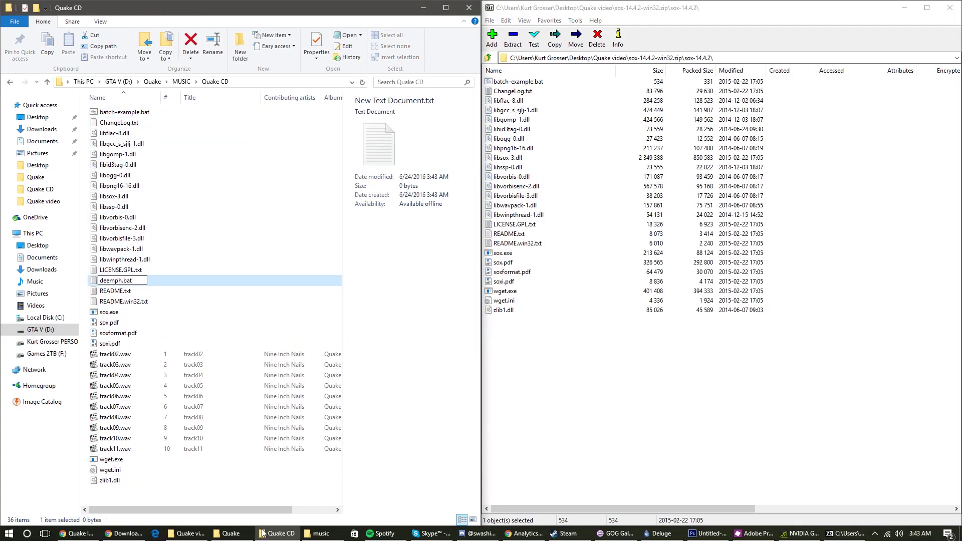
{"action": "key", "text": "Return"}
{"action": "key", "text": "Return"}
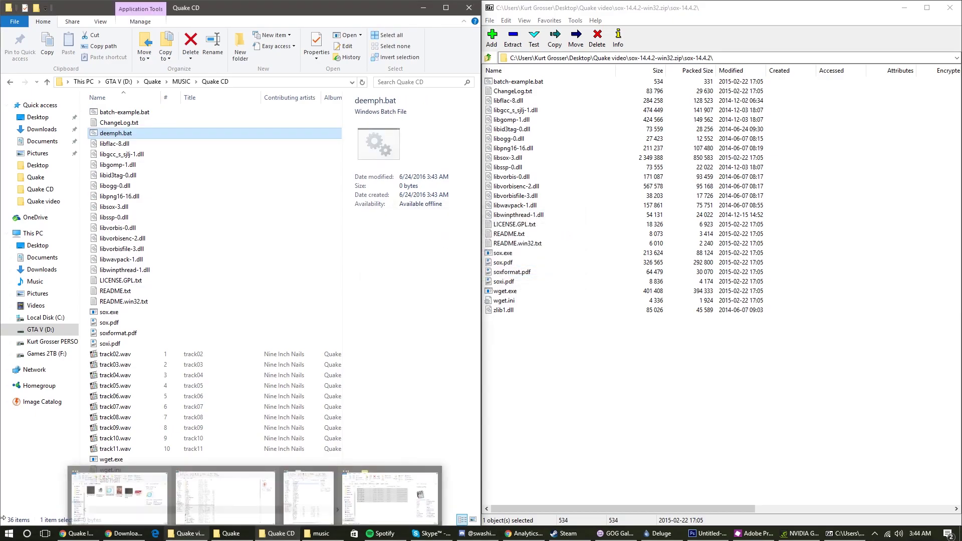
{"action": "right_click", "coordinate": [129, 123]}
Open deemph.bat in Notepad for editing.
{"action": "left_click", "coordinate": [127, 133]}
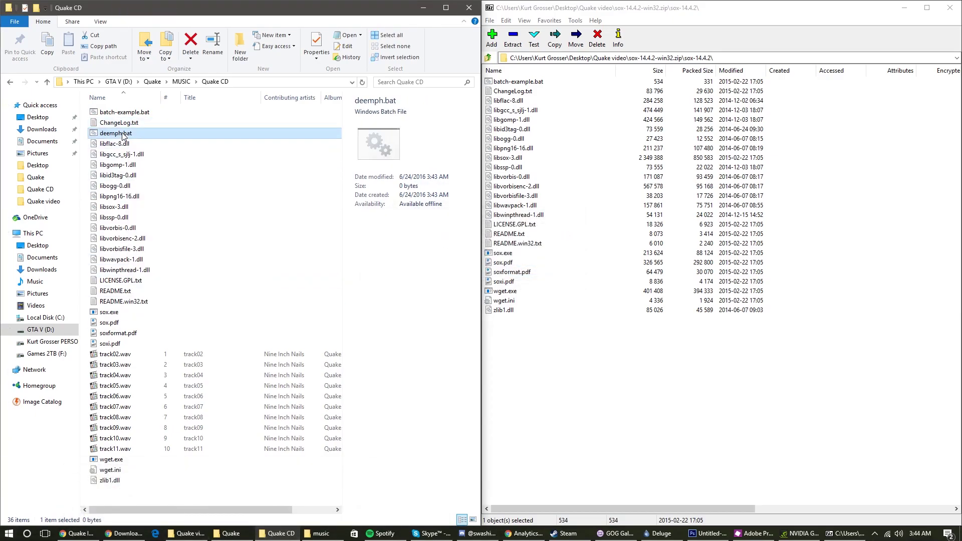
{"action": "right_click", "coordinate": [124, 133]}
{"action": "left_click", "coordinate": [141, 154]}
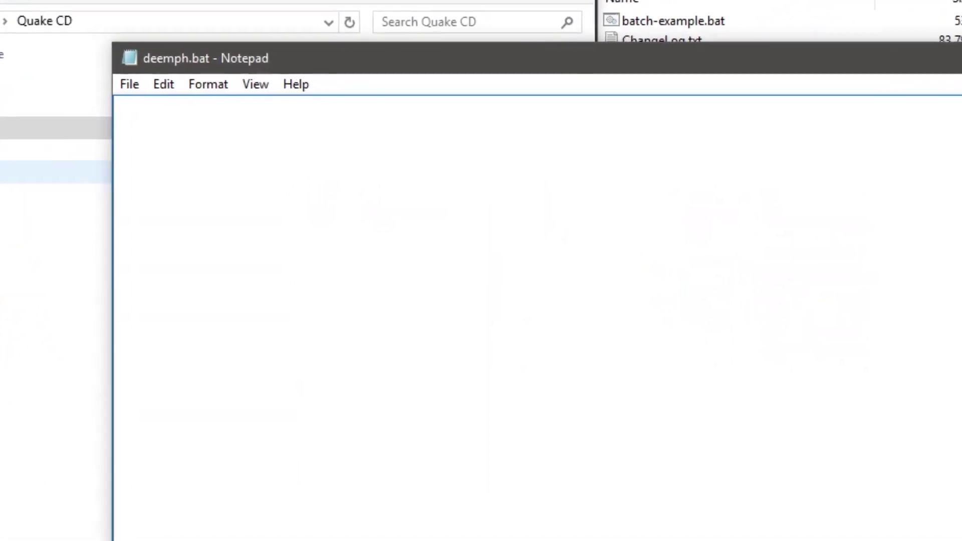
Type the first line: sox "track02.wav" "track02.wav" deemph.
{"action": "type", "text": "sox"}
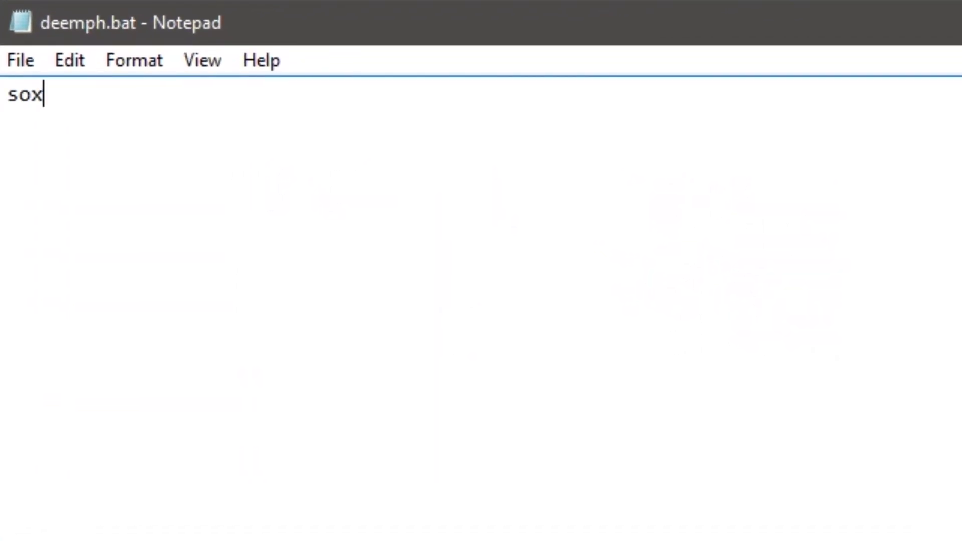
{"action": "key", "text": "BackSpace"}
{"action": "key", "text": "BackSpace"}
{"action": "key", "text": "BackSpace"}
{"action": "type", "text": "sox \"trac"}
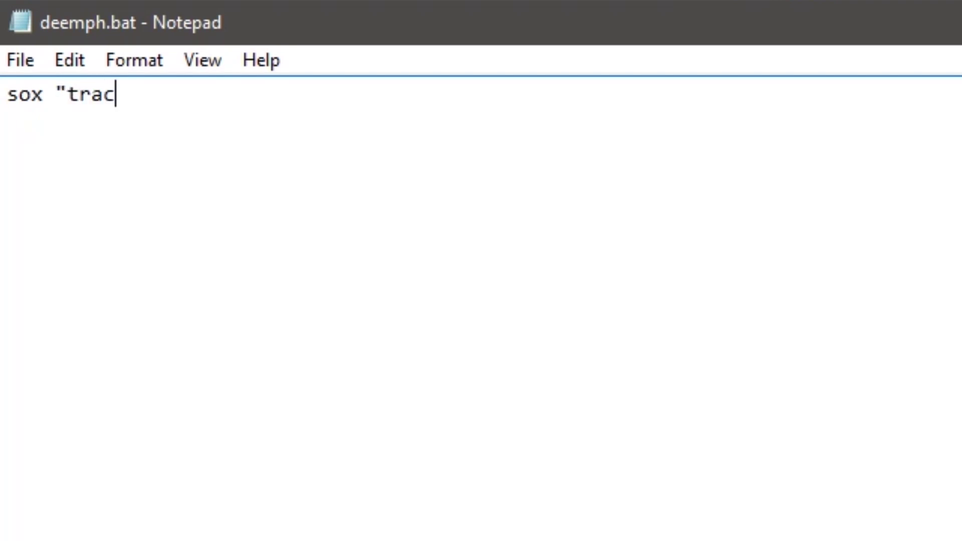
{"action": "type", "text": "k02.wa"}
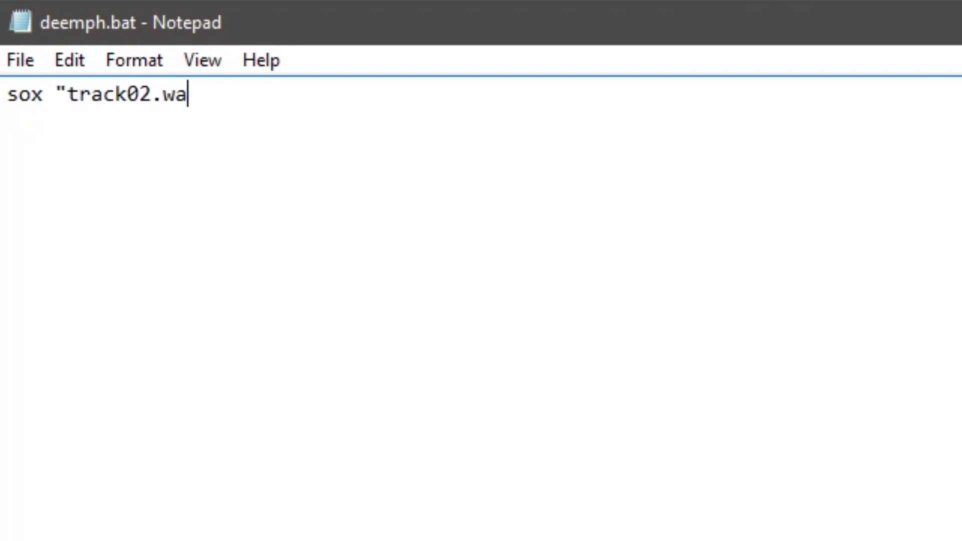
{"action": "type", "text": "v\" \"track"}
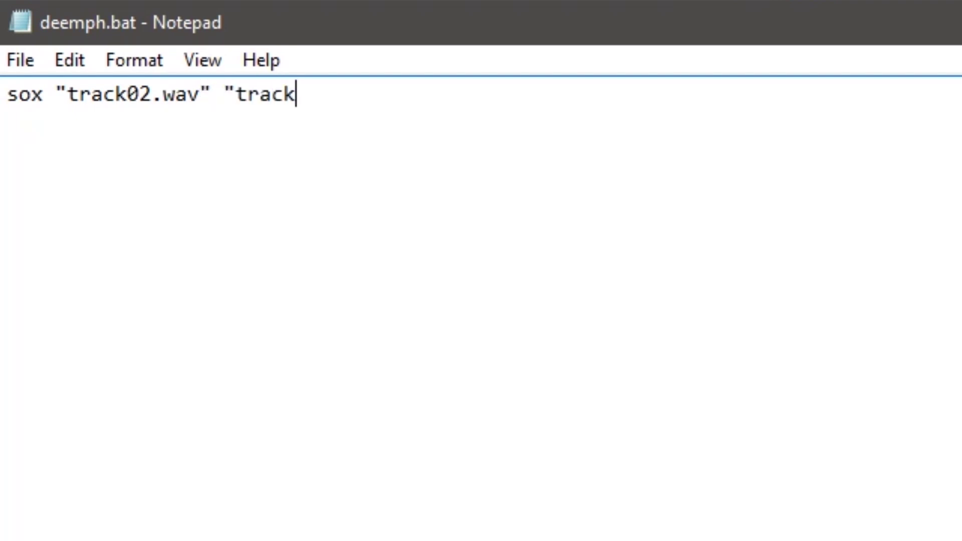
{"action": "type", "text": "02.wc"}
{"action": "key", "text": "BackSpace"}
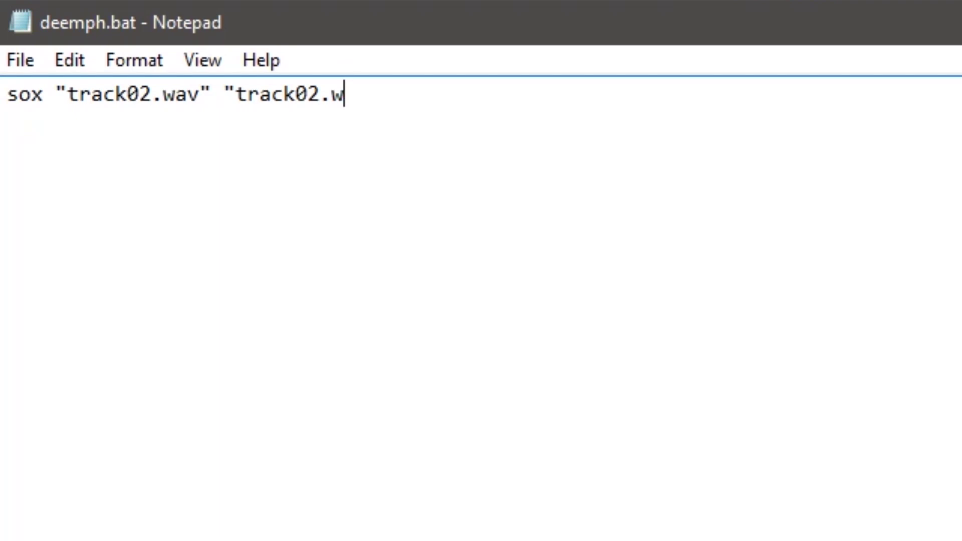
{"action": "type", "text": "av\" deem"}
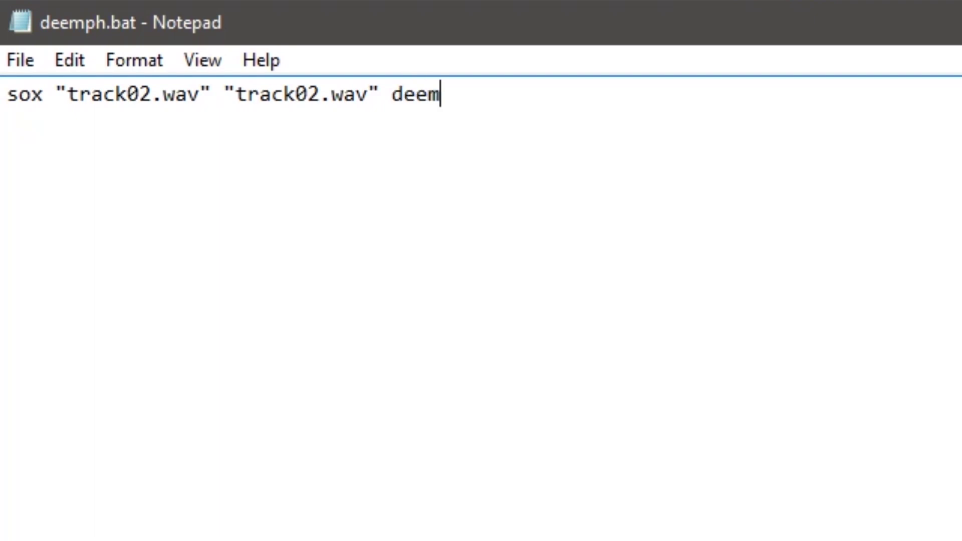
{"action": "type", "text": "ph"}
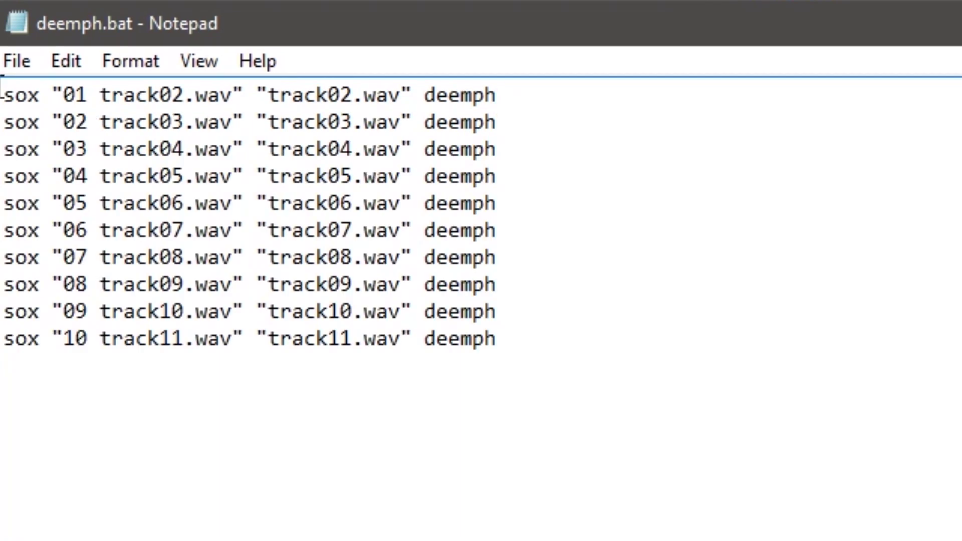
Run deemph.bat, then play the converted track02.wav to verify it.
{"action": "left_click", "coordinate": [521, 340]}
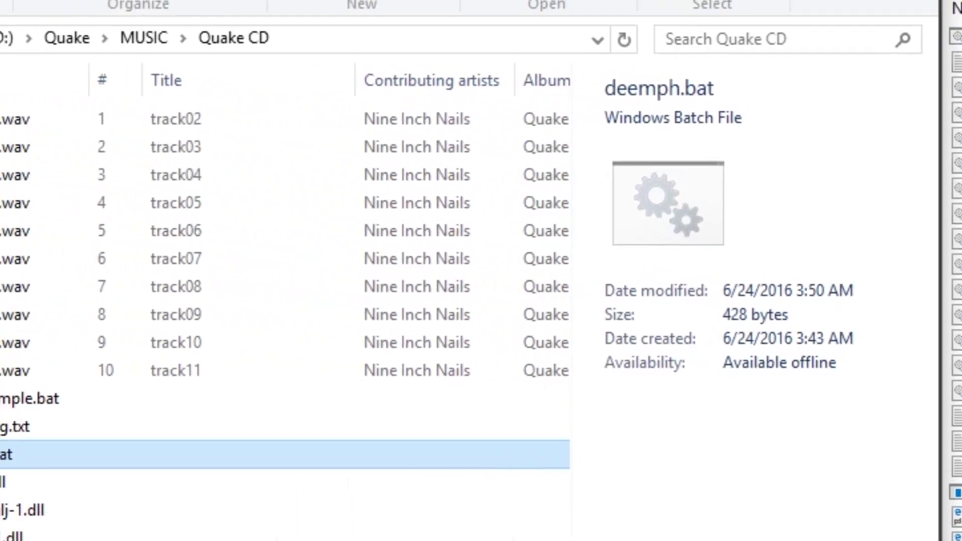
{"action": "key", "text": "Return"}
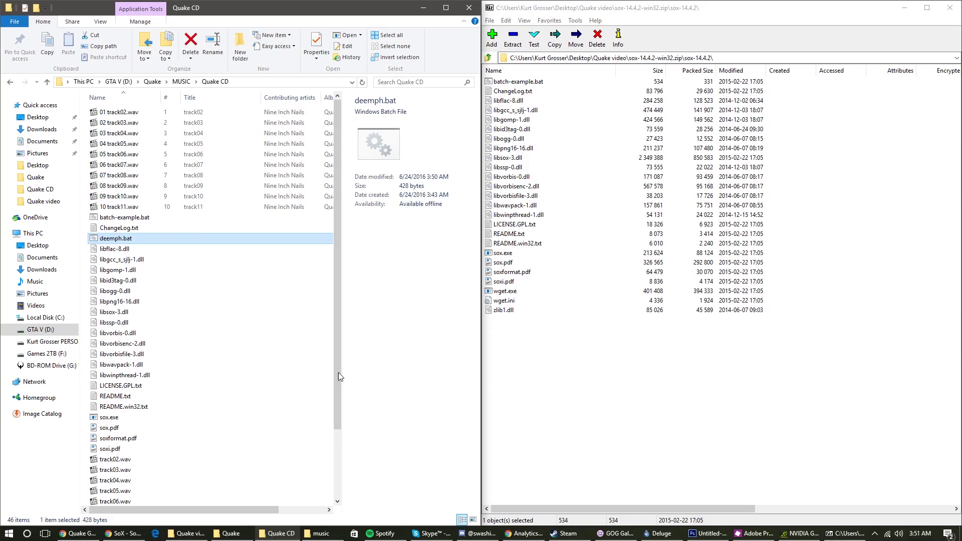
{"action": "scroll", "coordinate": [122, 371], "scroll_direction": "down", "scroll_amount": 3}
{"action": "left_click", "coordinate": [123, 374]}
{"action": "double_click", "coordinate": [123, 374]}
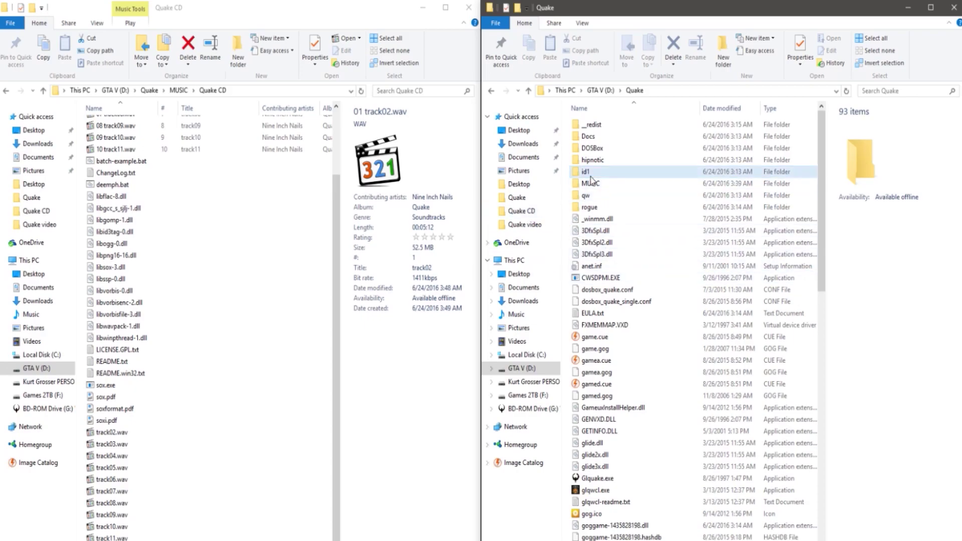
Create and open a new folder named music inside id1.
{"action": "double_click", "coordinate": [624, 175]}
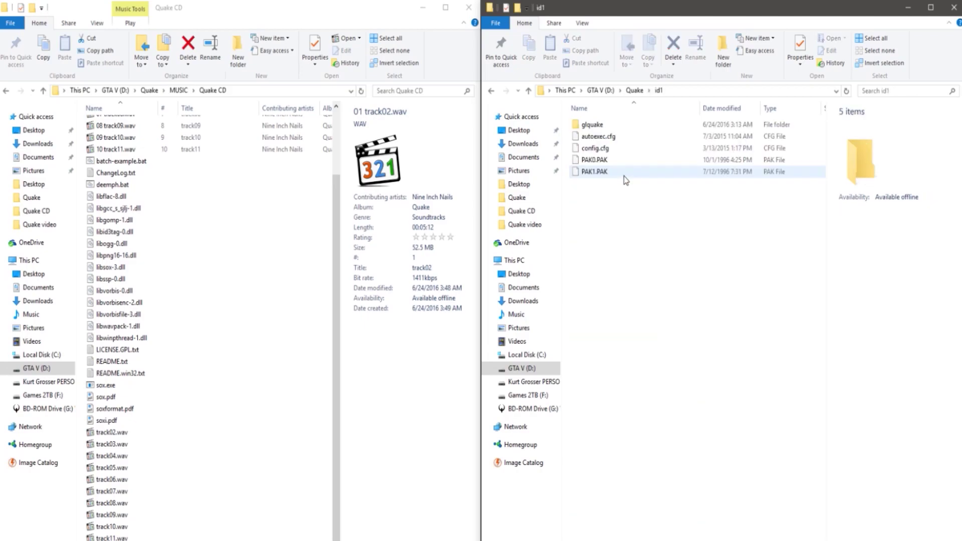
{"action": "right_click", "coordinate": [624, 226]}
{"action": "mouse_move", "coordinate": [654, 343]}
{"action": "left_click", "coordinate": [800, 347]}
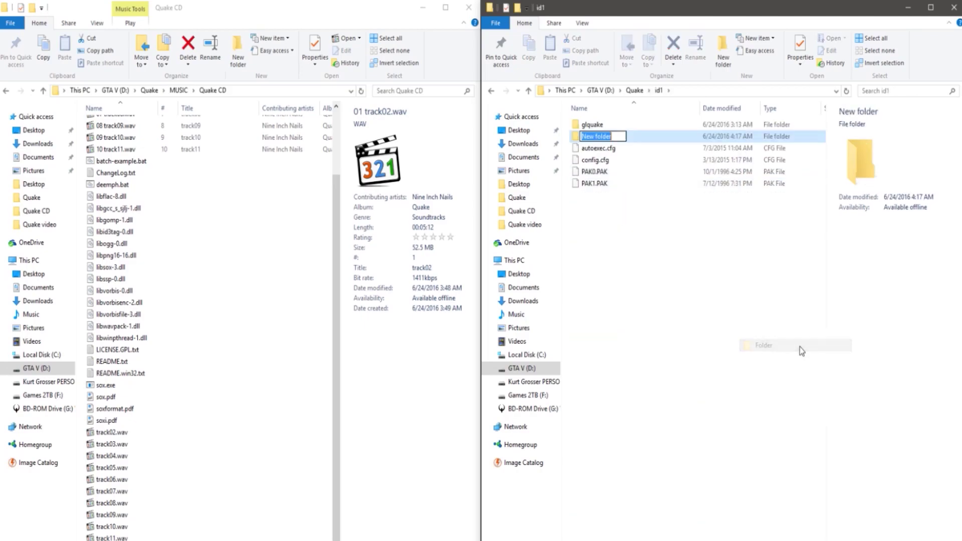
{"action": "type", "text": "music"}
{"action": "key", "text": "Return"}
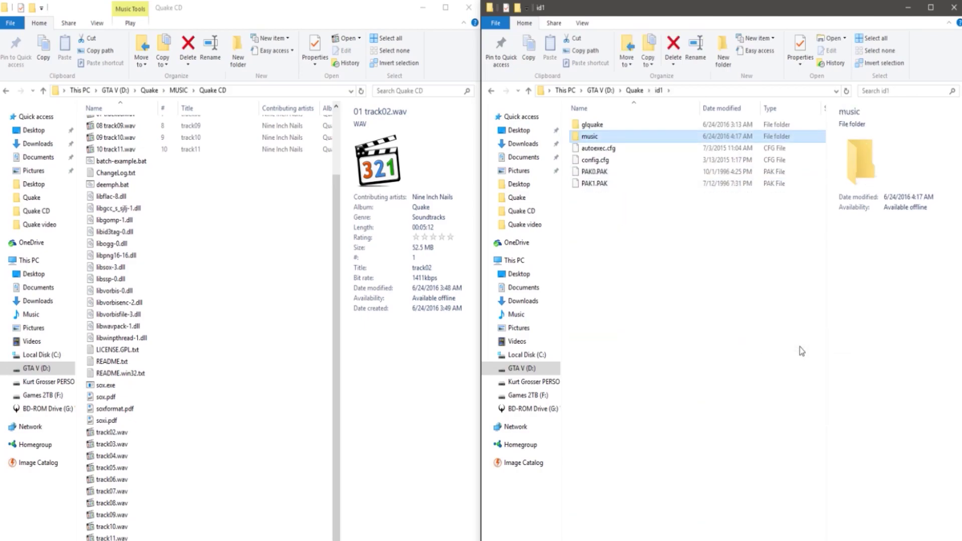
{"action": "double_click", "coordinate": [581, 137]}
Move track02–track11.wav from Quake CD into id1\music, then open hipnotic\music.
{"action": "scroll", "coordinate": [150, 418], "scroll_direction": "down", "scroll_amount": 1}
{"action": "left_click", "coordinate": [116, 418]}
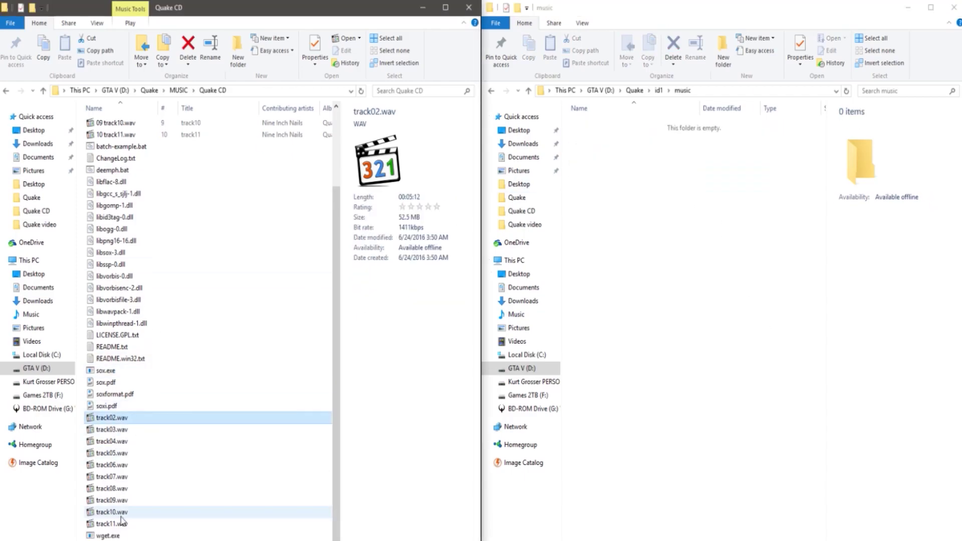
{"action": "left_click", "coordinate": [115, 524], "text": "shift"}
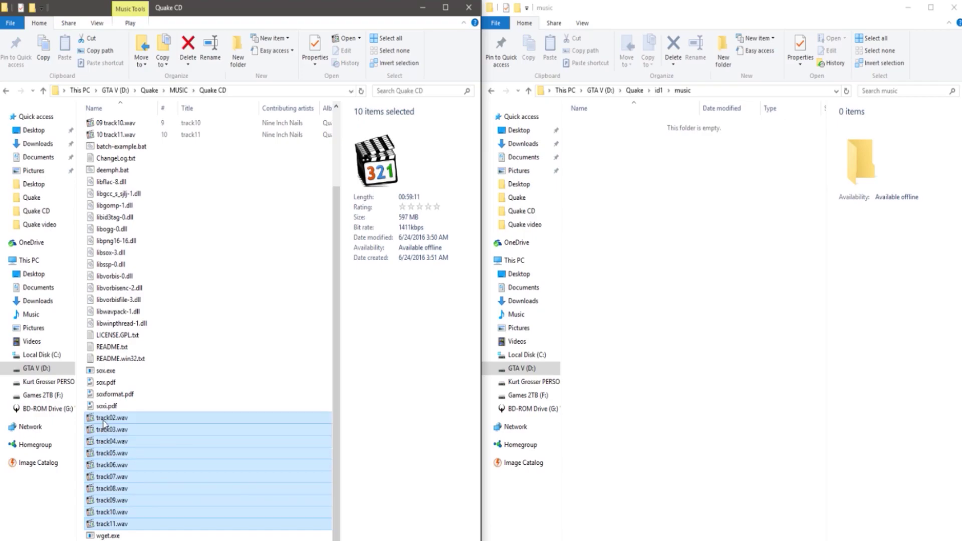
{"action": "left_click_drag", "start_coordinate": [105, 424], "coordinate": [650, 326]}
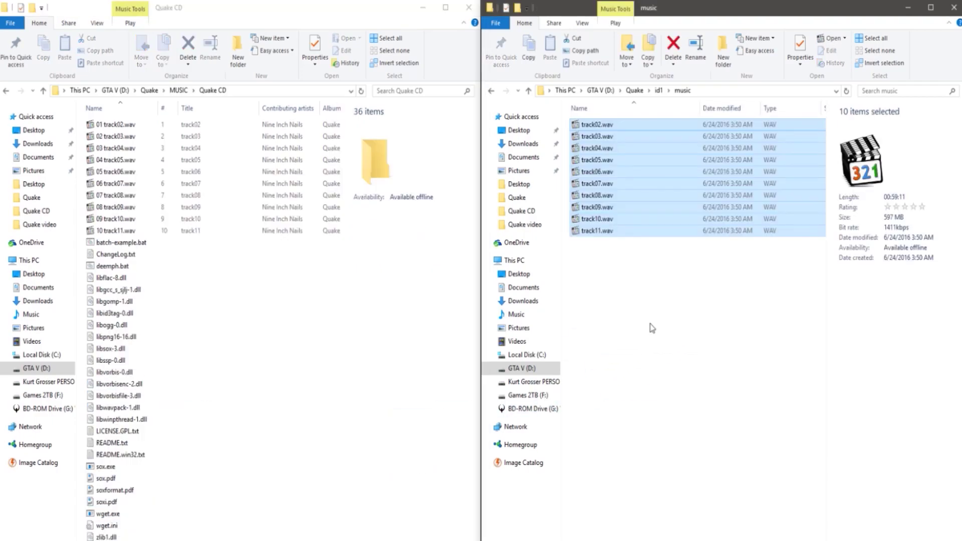
{"action": "left_click", "coordinate": [651, 328]}
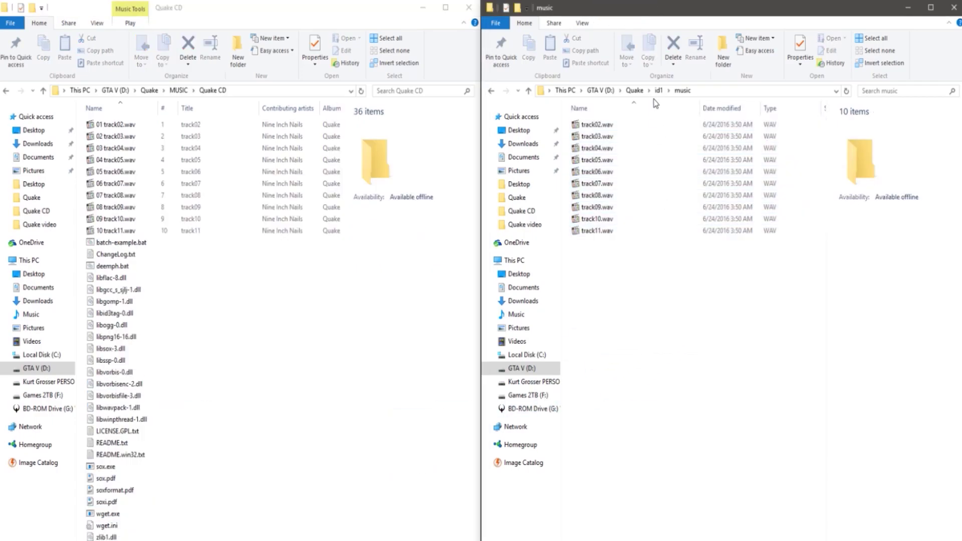
{"action": "key", "text": "alt+Left"}
{"action": "key", "text": "Return"}
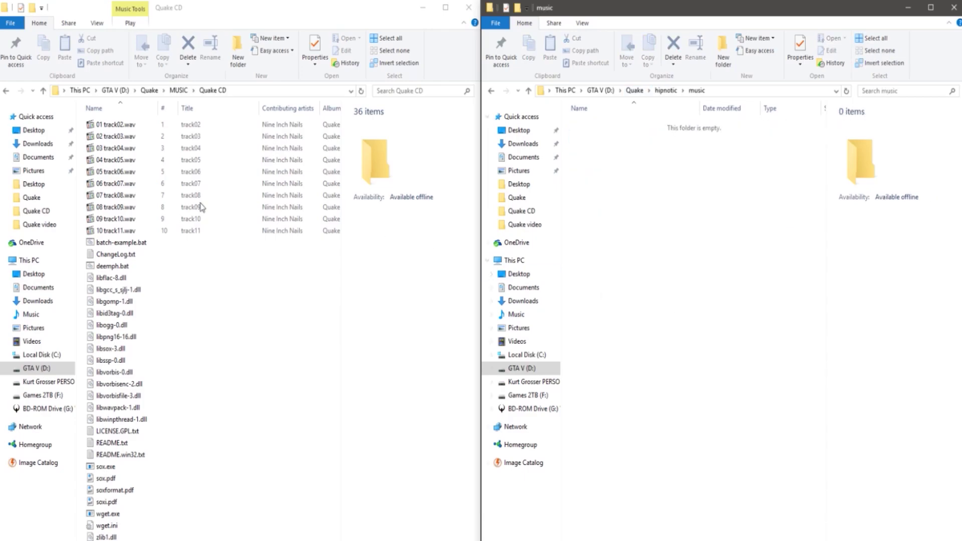
Move the eight Quake MP1 tracks from MUSIC\Quake MP1 into hipnotic's music folder.
{"action": "left_click", "coordinate": [178, 91]}
{"action": "double_click", "coordinate": [121, 144]}
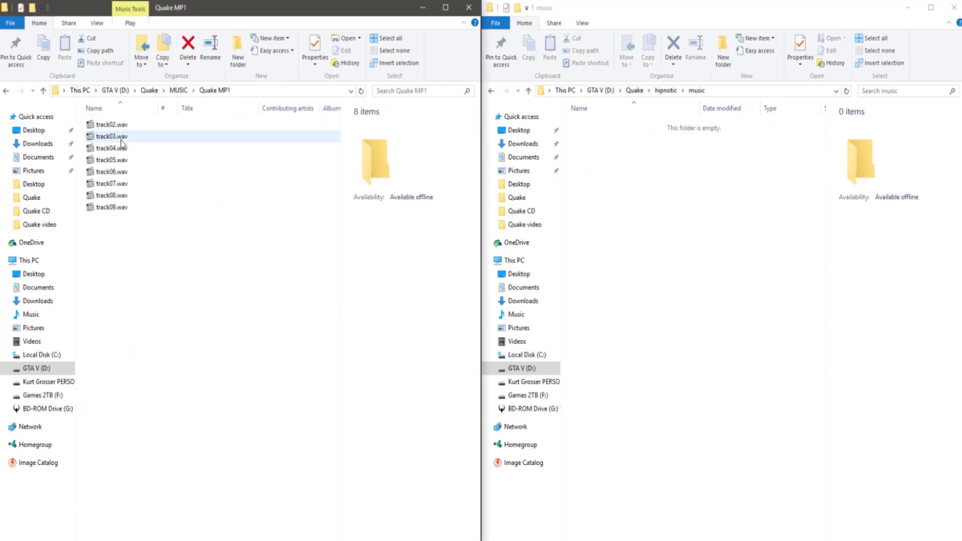
{"action": "left_click_drag", "start_coordinate": [123, 268], "coordinate": [108, 120]}
{"action": "left_click_drag", "start_coordinate": [113, 195], "coordinate": [684, 241]}
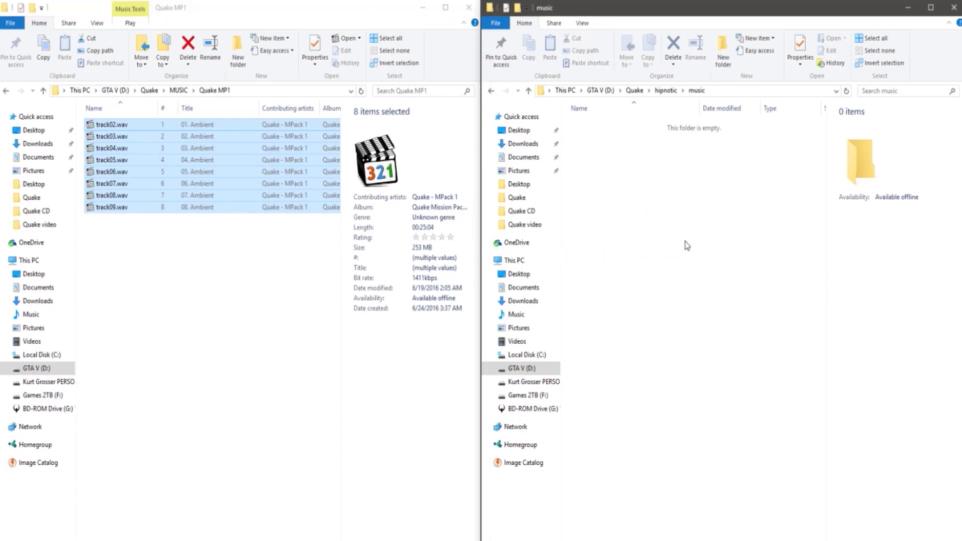
Move Quake MP2's track02.wav–track09.wav into rogue's music folder, leaving Quake MP2 empty.
{"action": "left_click", "coordinate": [707, 315]}
{"action": "left_click_drag", "start_coordinate": [106, 260], "coordinate": [717, 260]}
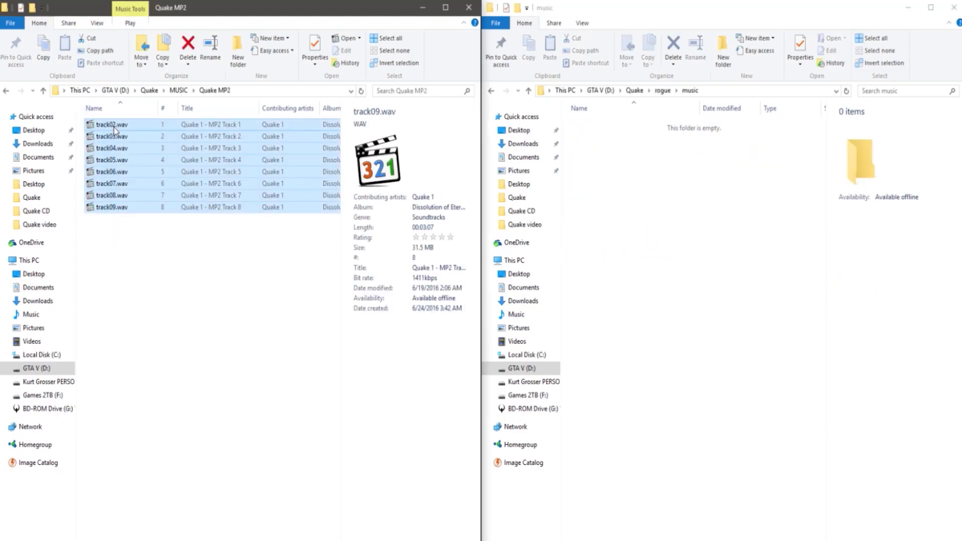
{"action": "left_click", "coordinate": [717, 259]}
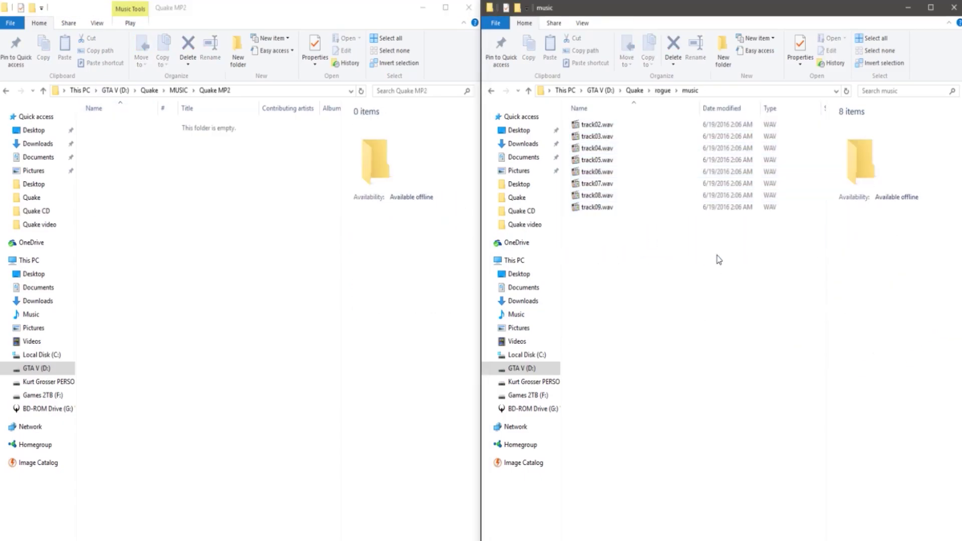